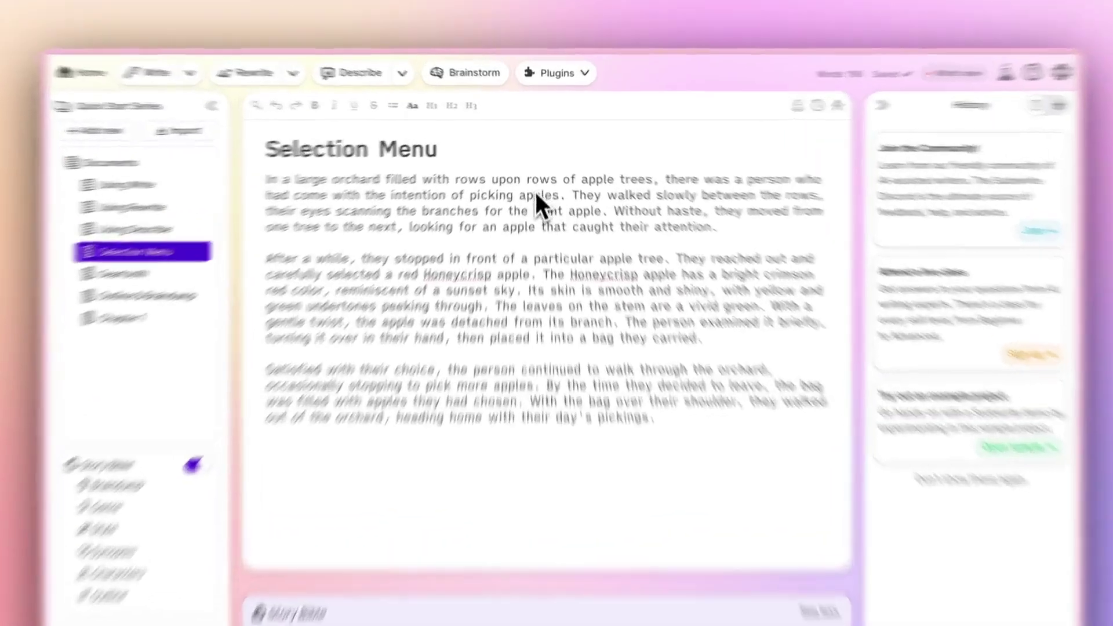
# - Browse the synonym options for the word 'tree', such as sapling, without applying any
pyautogui.tripleClick(532, 177)
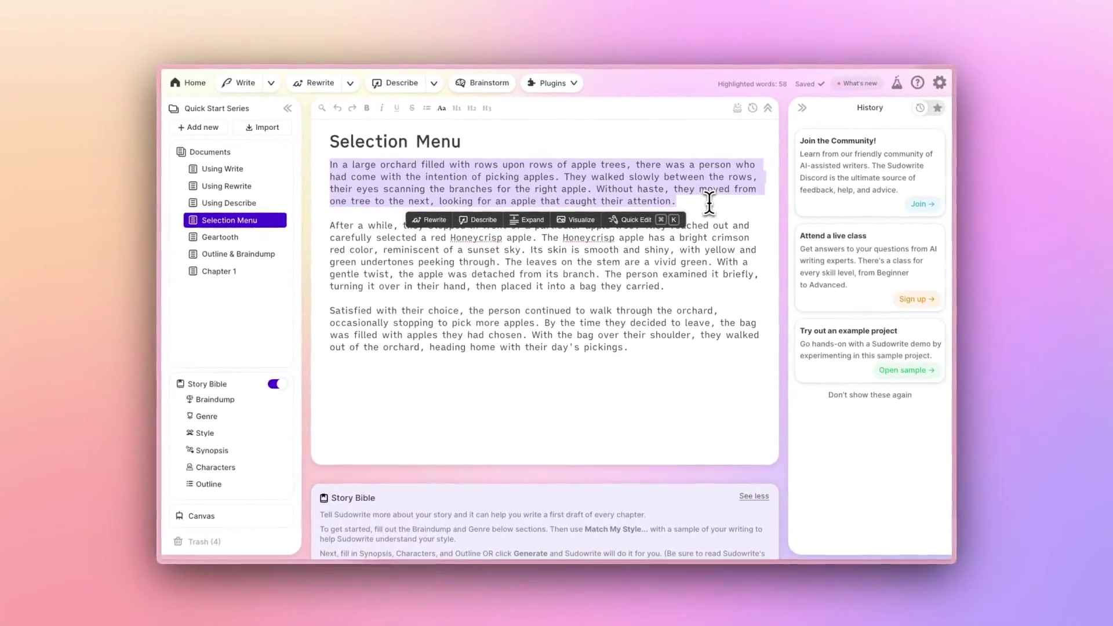
pyautogui.click(879, 288)
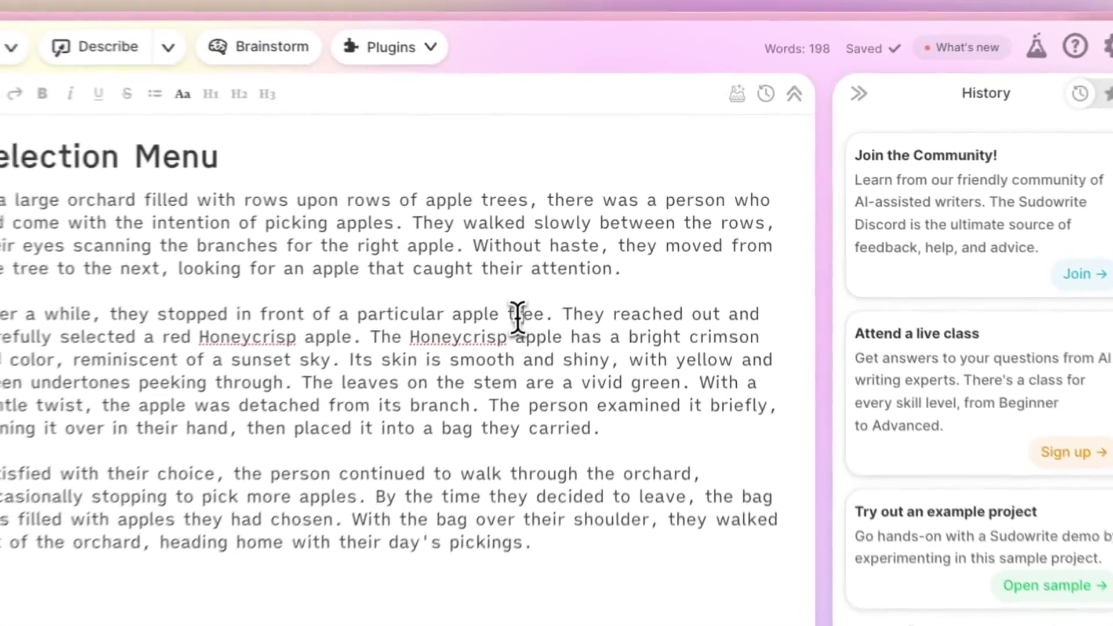
pyautogui.doubleClick(620, 225)
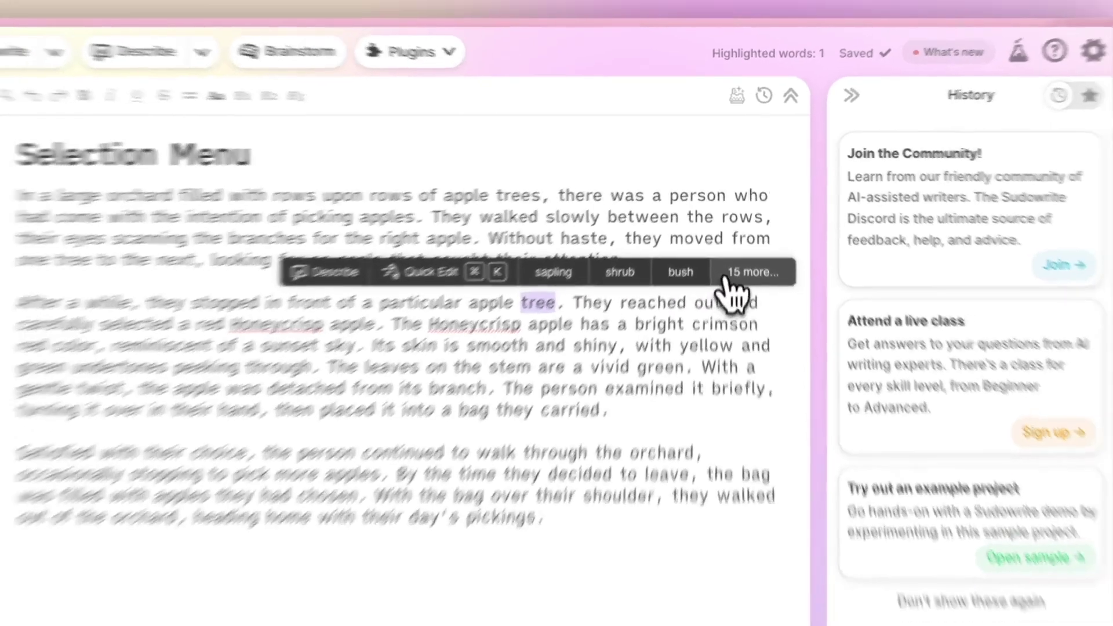
pyautogui.click(753, 291)
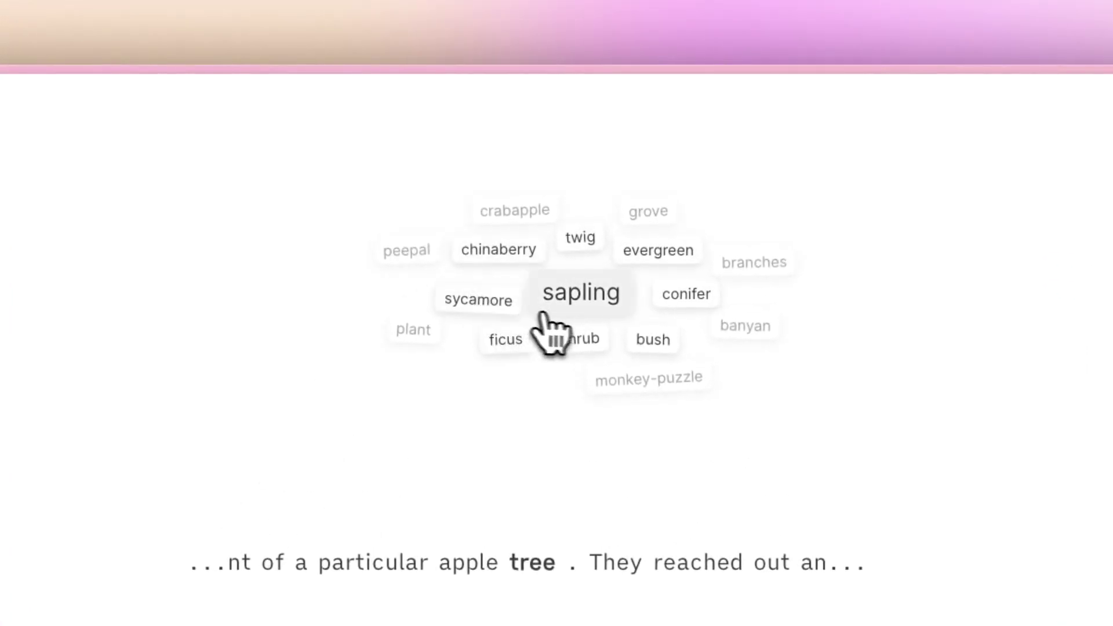
pyautogui.click(577, 301)
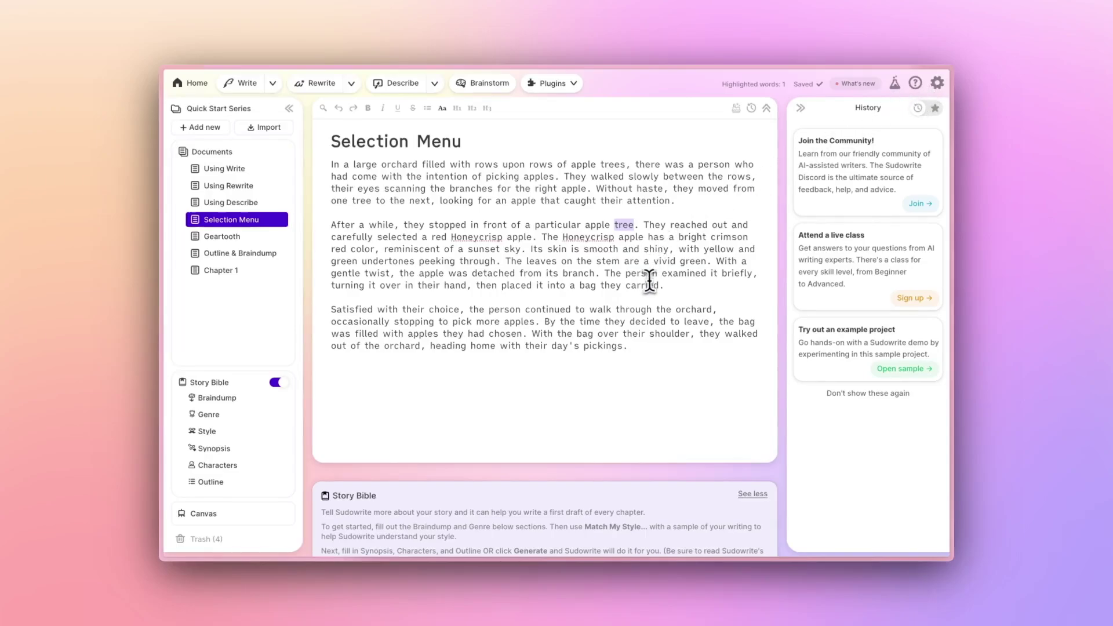
pyautogui.doubleClick(624, 224)
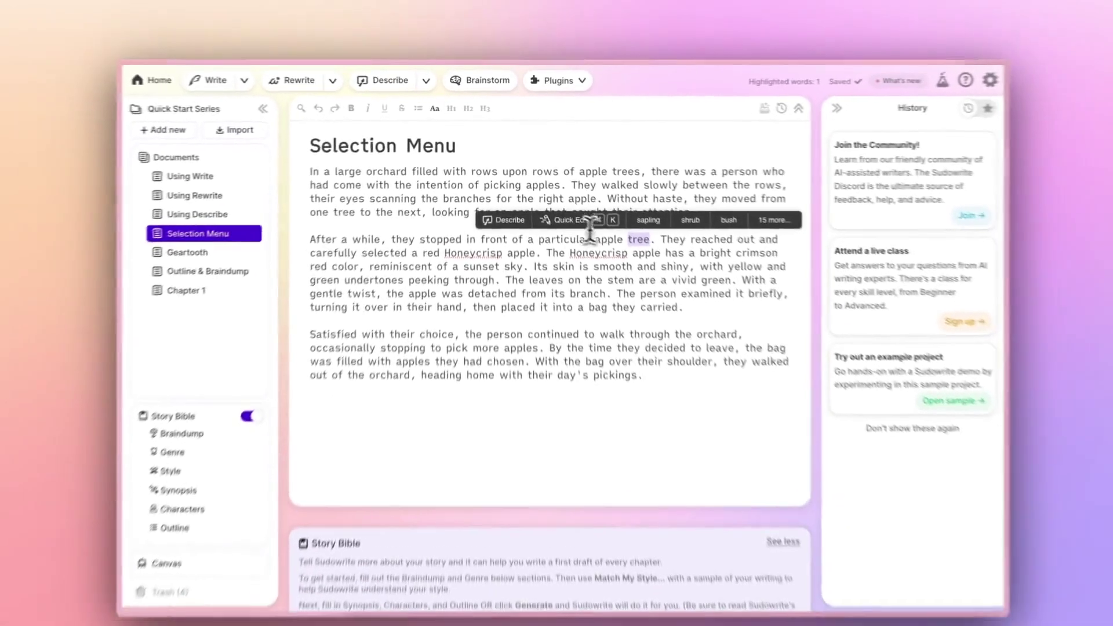
pyautogui.click(690, 348)
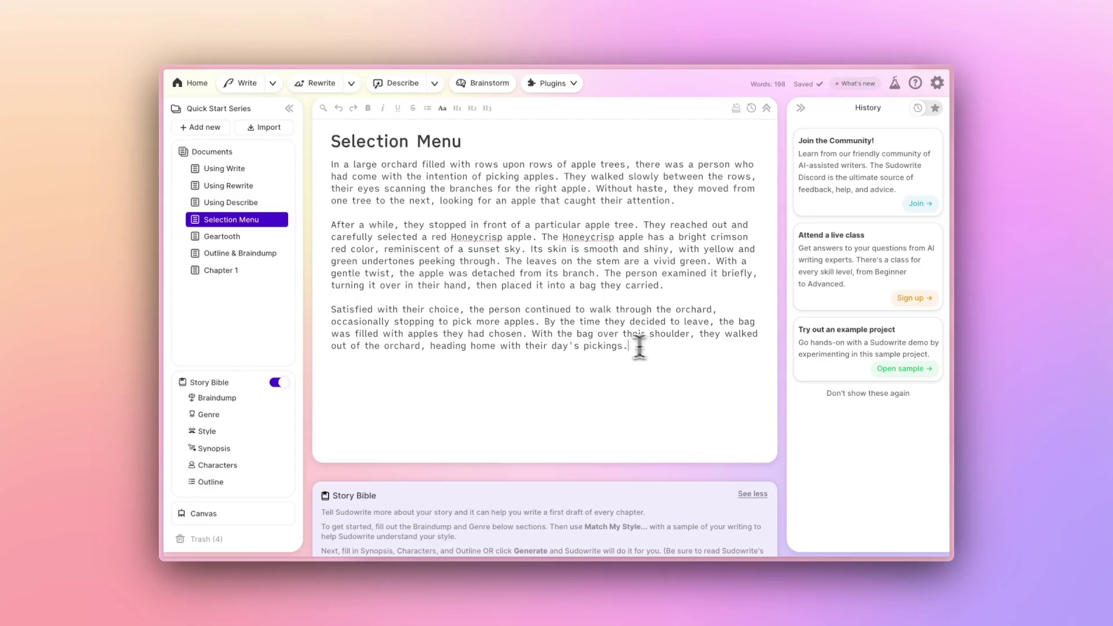
# - Generate an orchard image from the final paragraph and an expanded version of it
pyautogui.moveTo(632, 346); pyautogui.dragTo(318, 301)
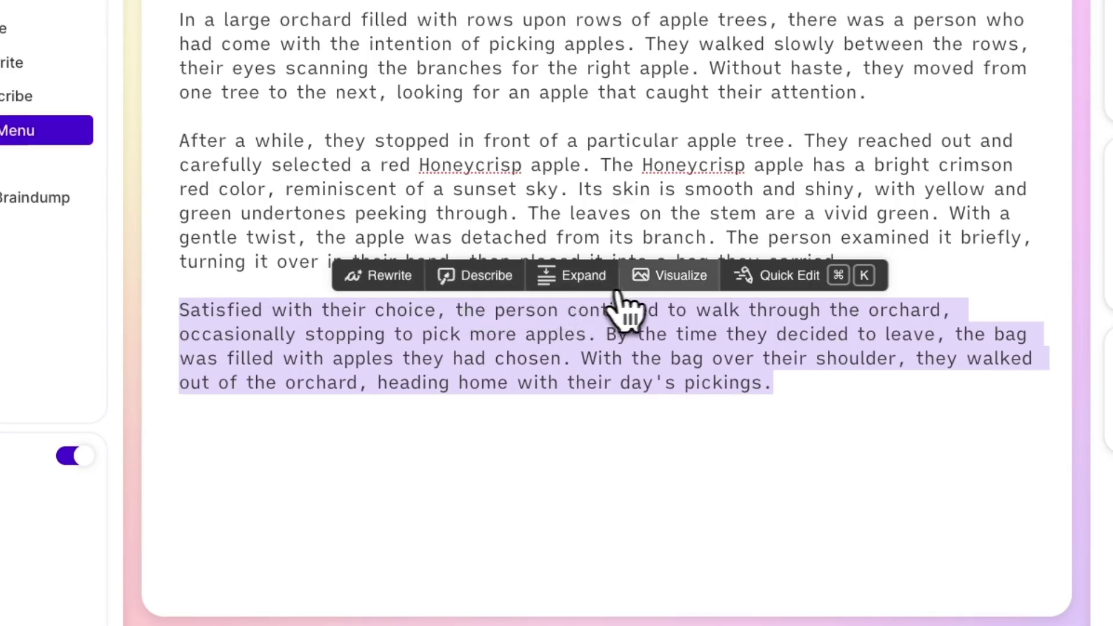
pyautogui.click(654, 289)
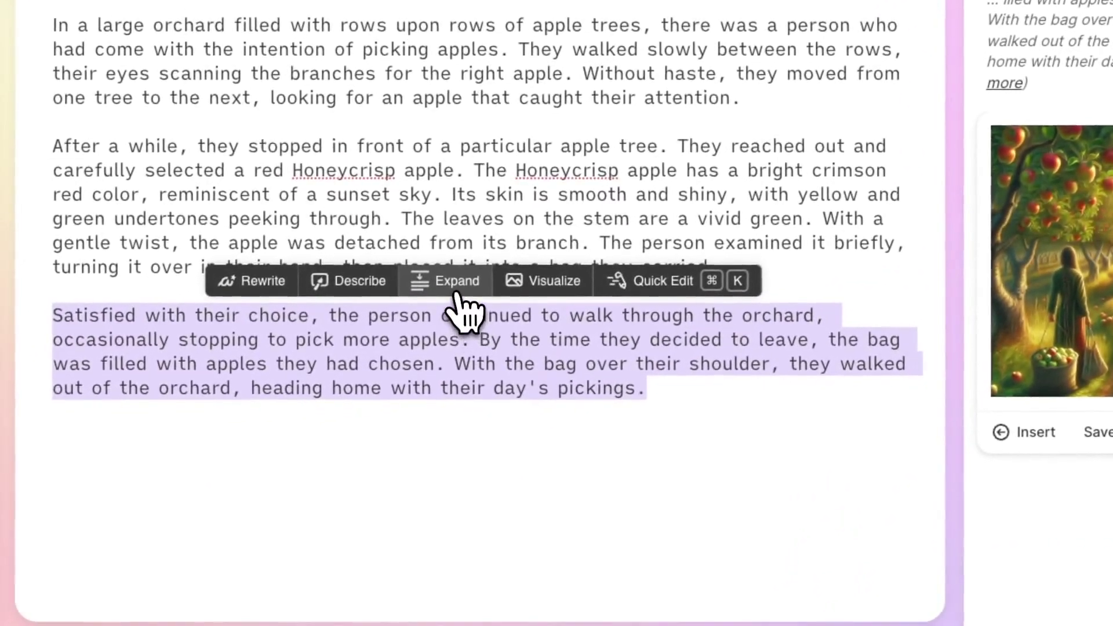
pyautogui.click(456, 294)
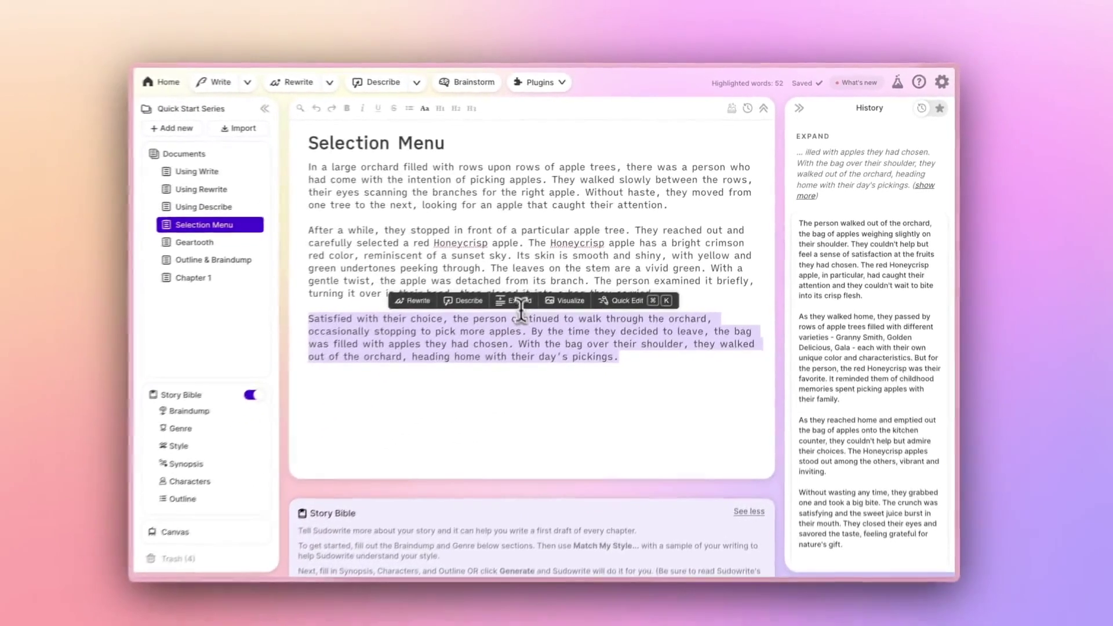
# - Replace the closing paragraph with the expansion starting 'The person walked out of the orchard', then select it
pyautogui.click(275, 540)
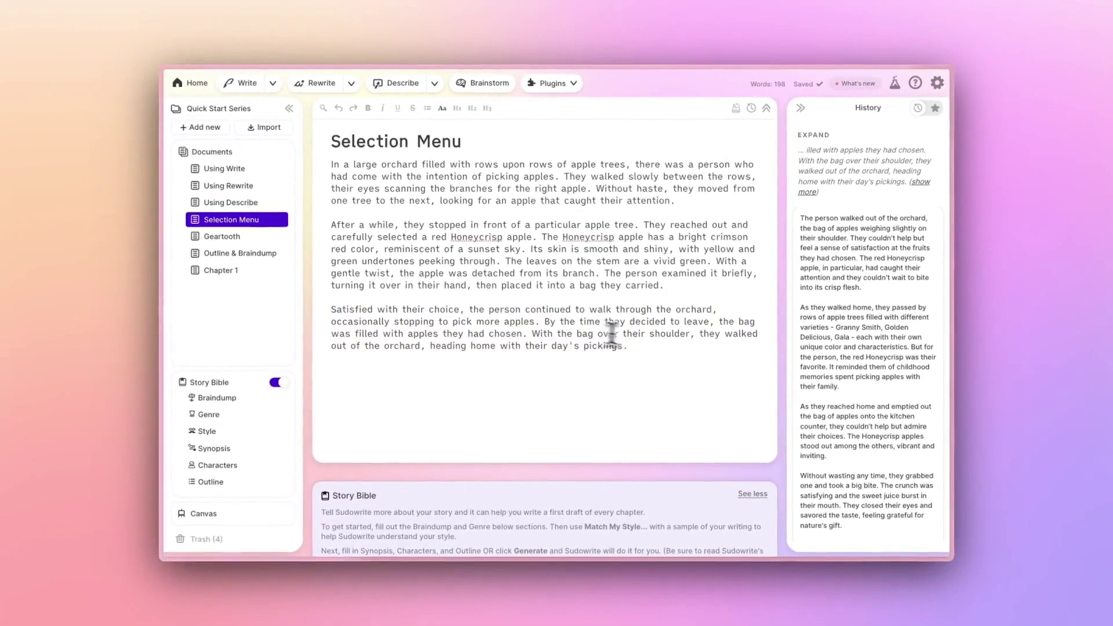
pyautogui.moveTo(654, 343); pyautogui.dragTo(331, 309)
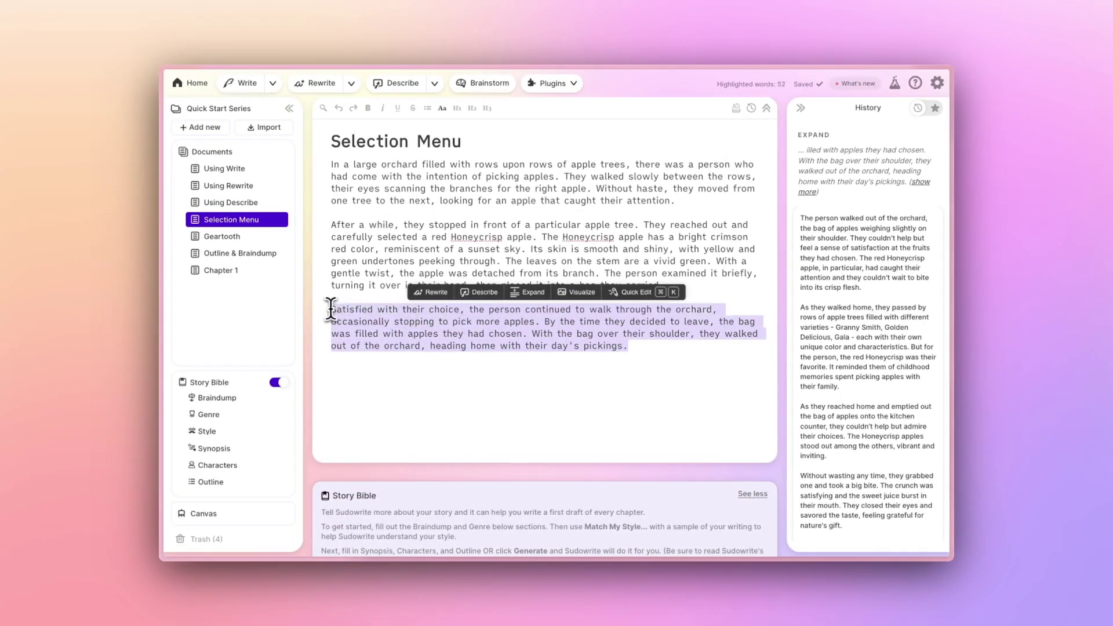
pyautogui.scroll(-5, 867, 442)
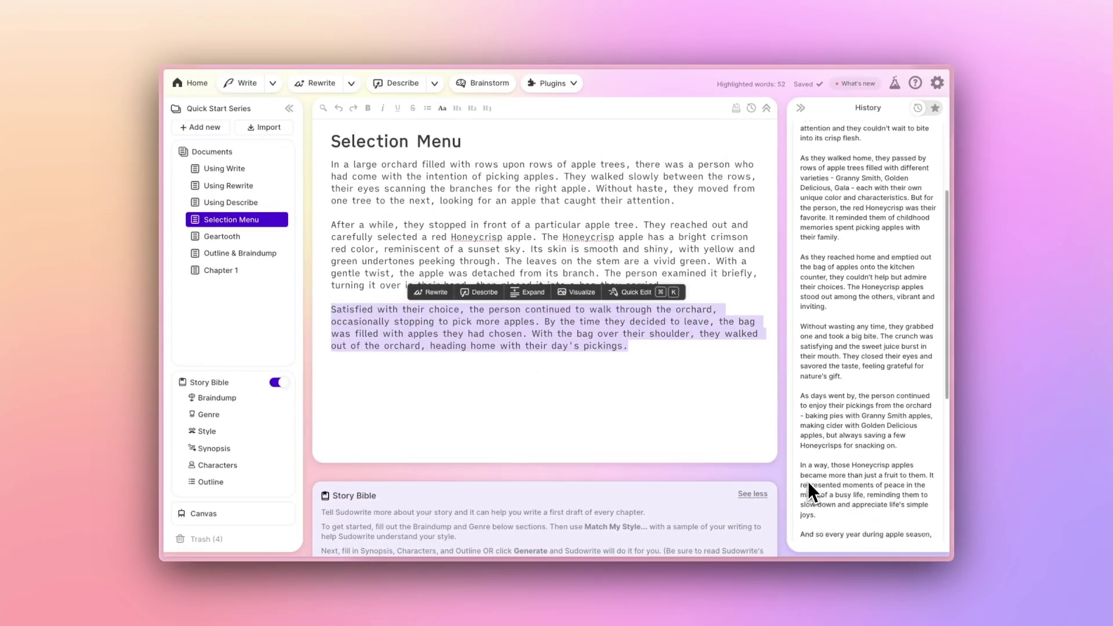
pyautogui.scroll(-4, 809, 477)
pyautogui.click(818, 491)
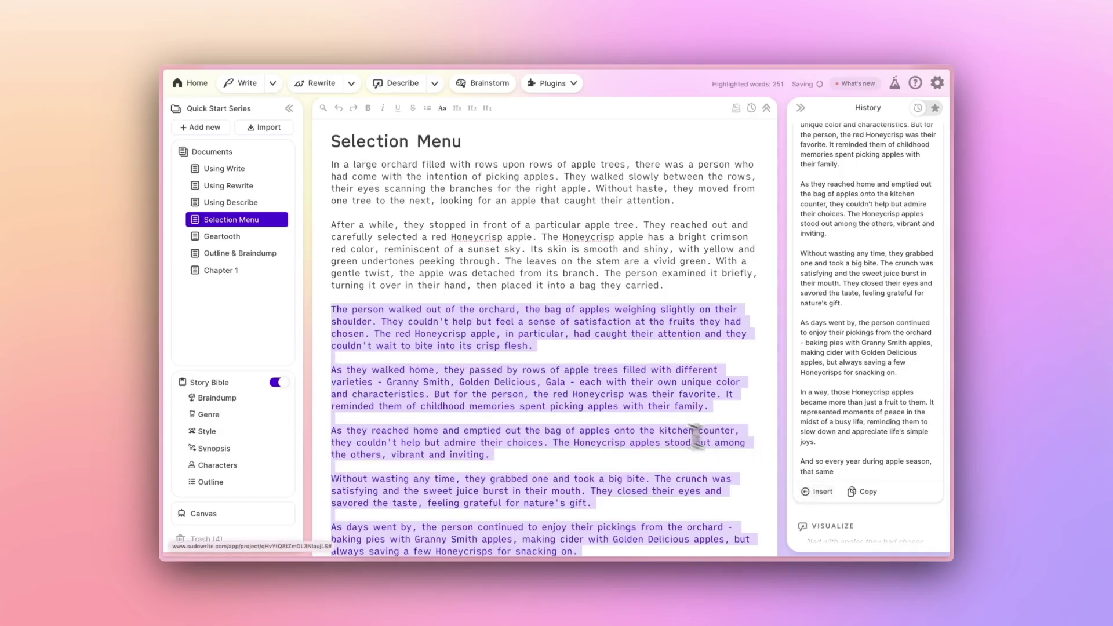
pyautogui.scroll(-2, 667, 440)
pyautogui.click(604, 500)
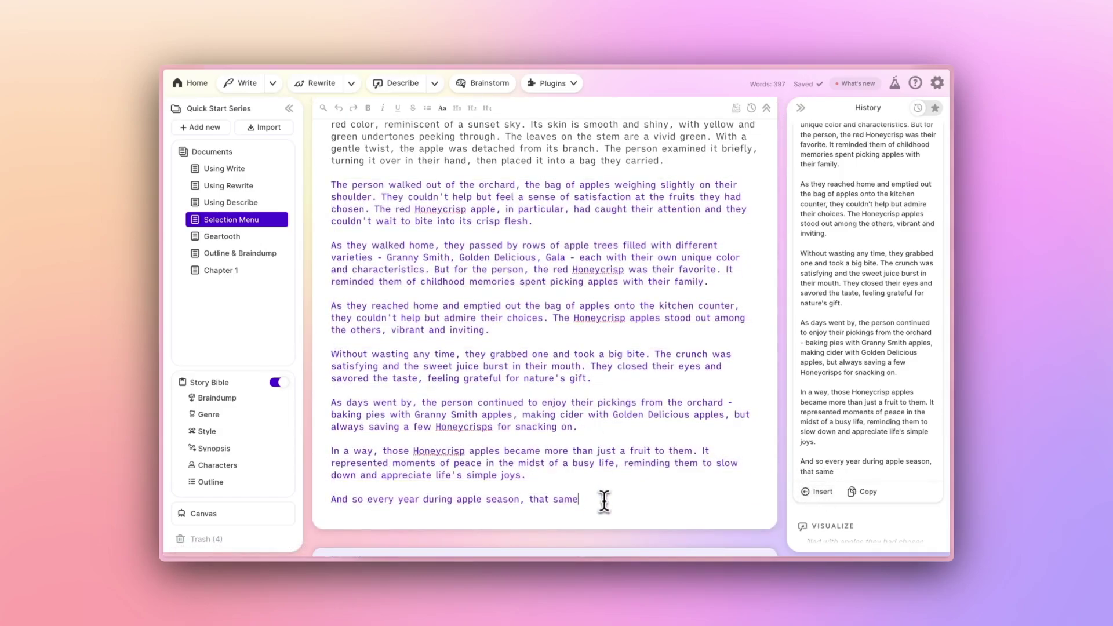
pyautogui.moveTo(604, 501); pyautogui.dragTo(329, 185)
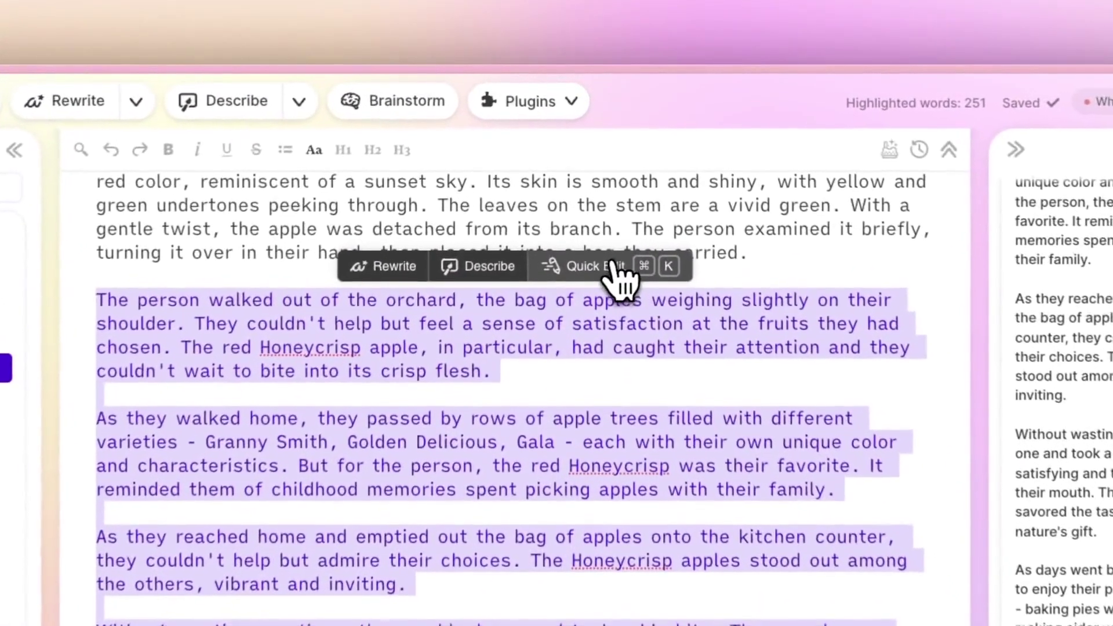
# - Rewrite the selected ending with the Quick Edit prompt 'change this to first person' and accept it
pyautogui.click(614, 272)
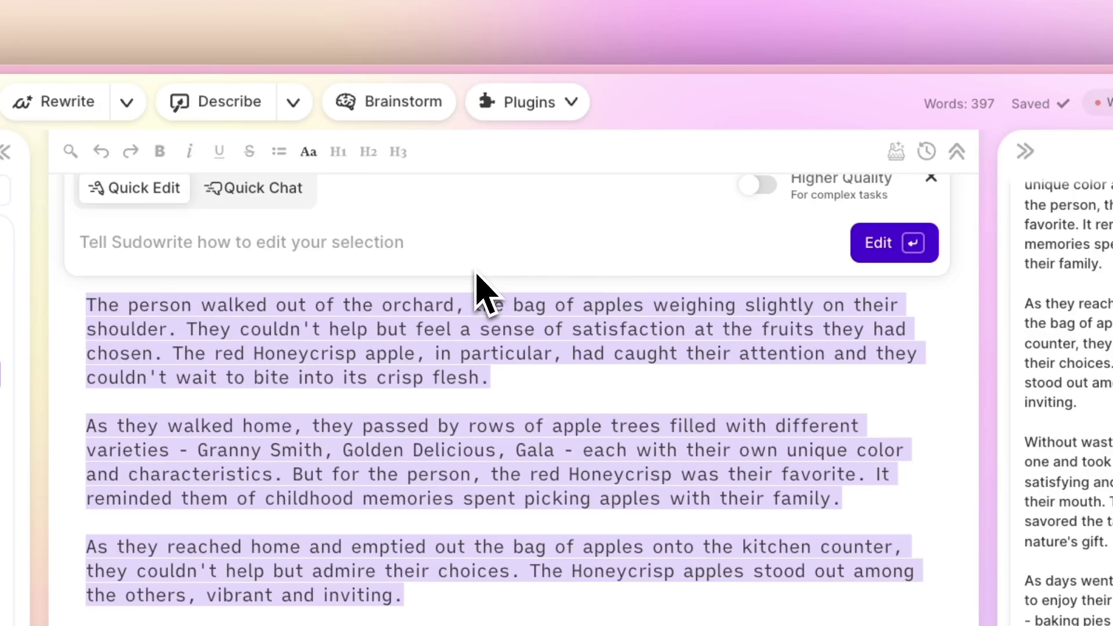
pyautogui.write('change this to first pae')
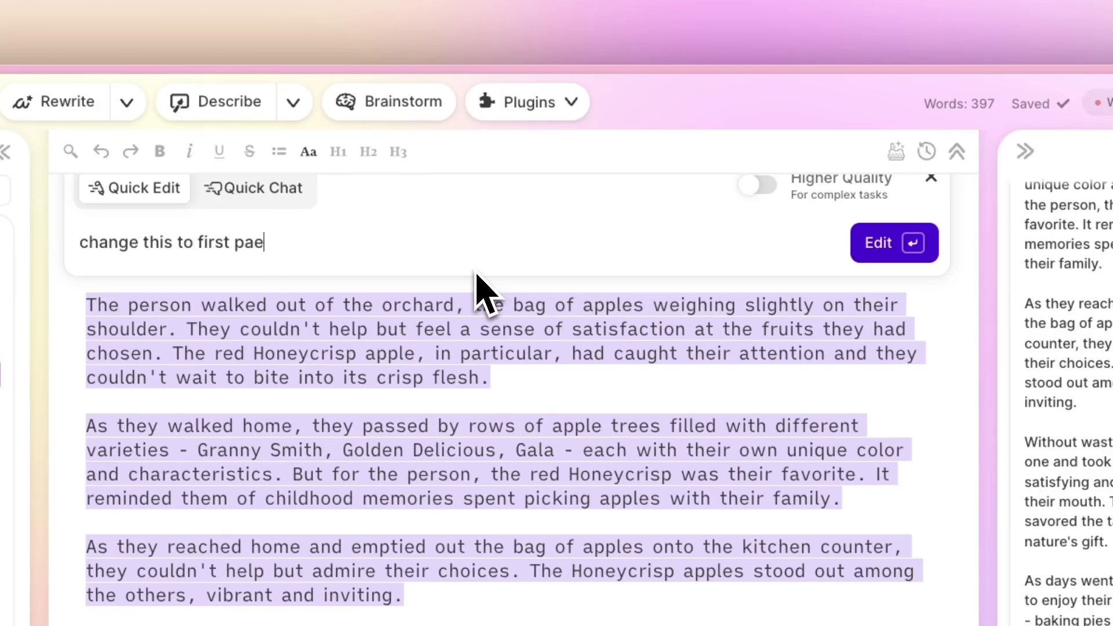
pyautogui.press('BackSpace')
pyautogui.press('BackSpace')
pyautogui.write('erson')
pyautogui.press('Return')
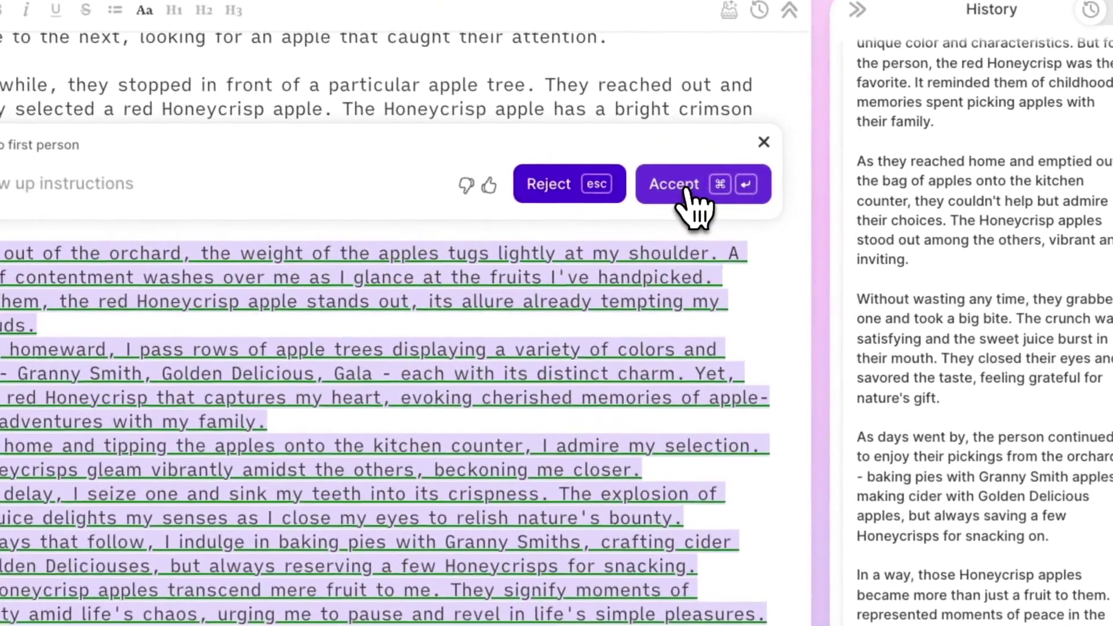
pyautogui.click(677, 186)
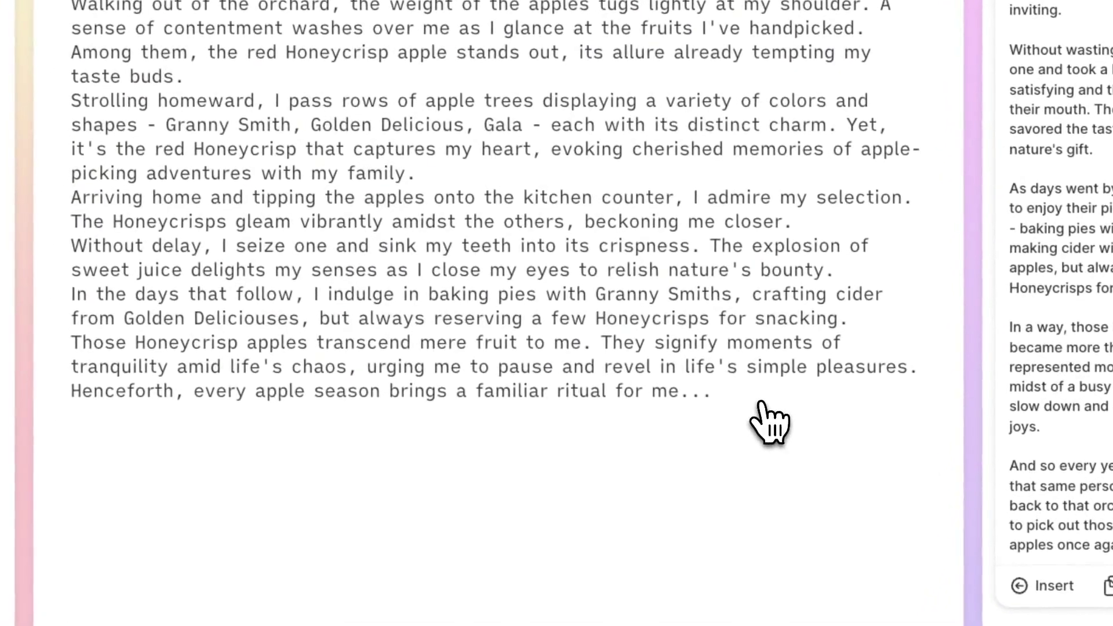
pyautogui.moveTo(765, 423); pyautogui.dragTo(34, 8)
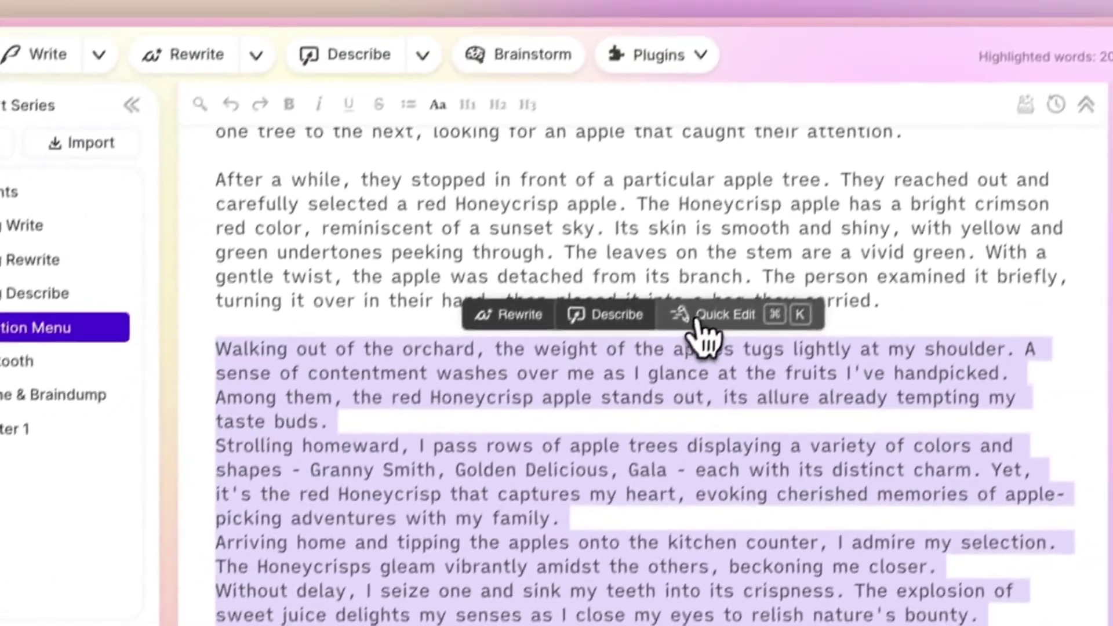
# - Ask Quick Chat 'whats the genre?' about the story
pyautogui.click(835, 156)
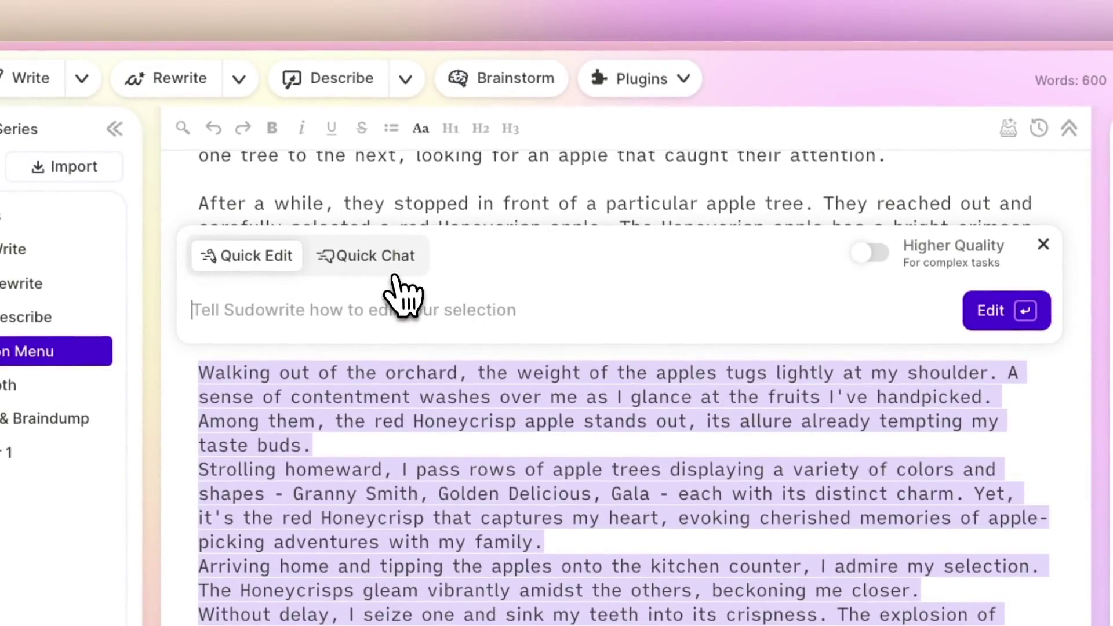
pyautogui.click(394, 273)
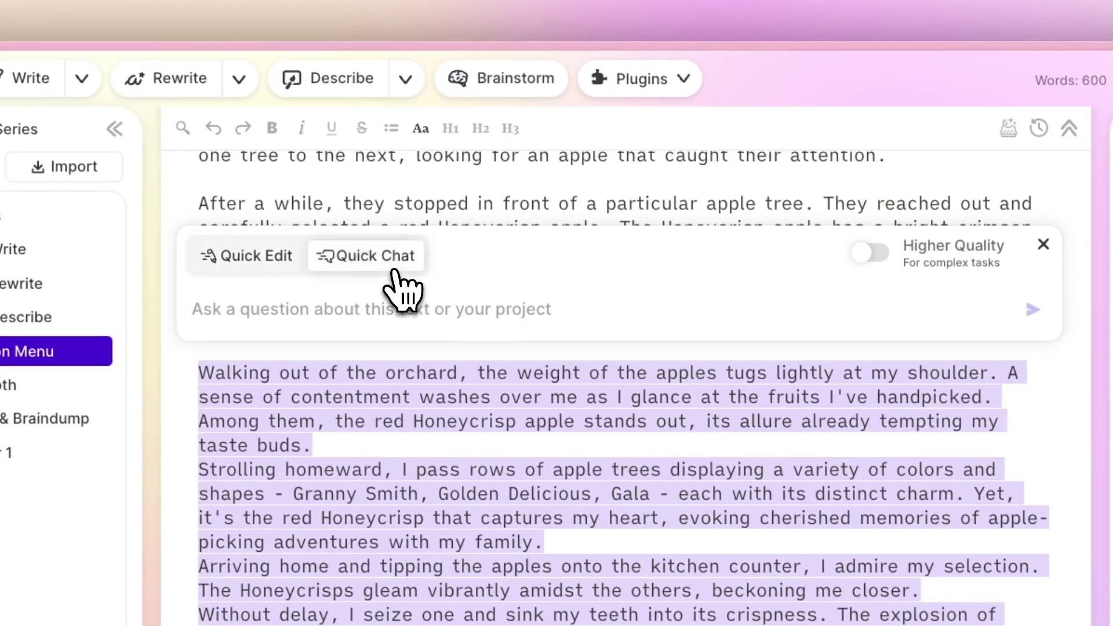
pyautogui.write('wh')
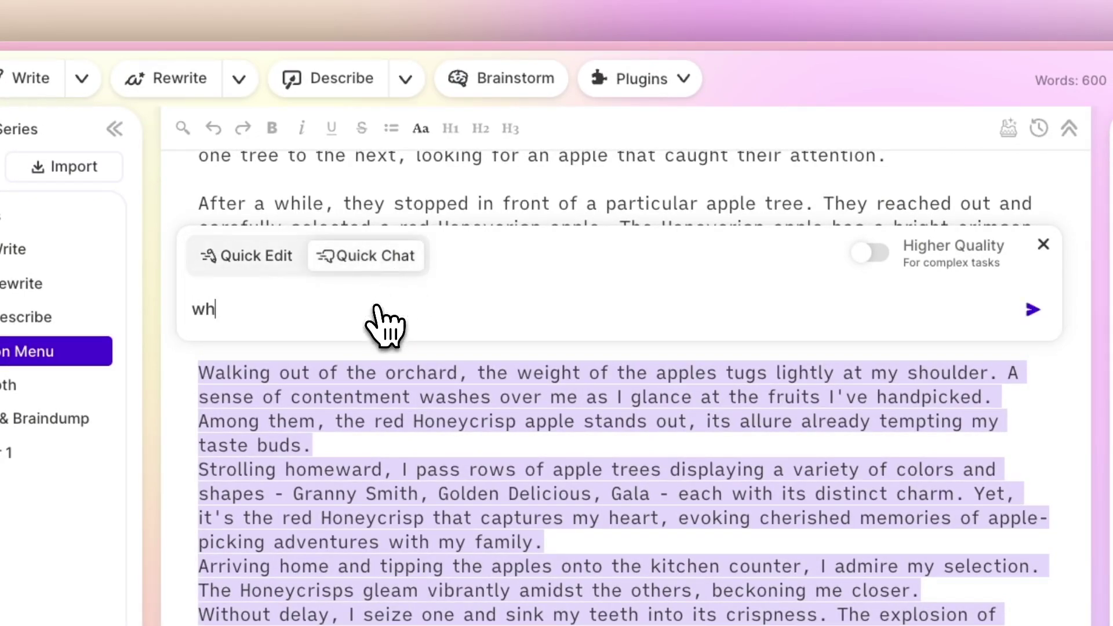
pyautogui.write('ats the genre?')
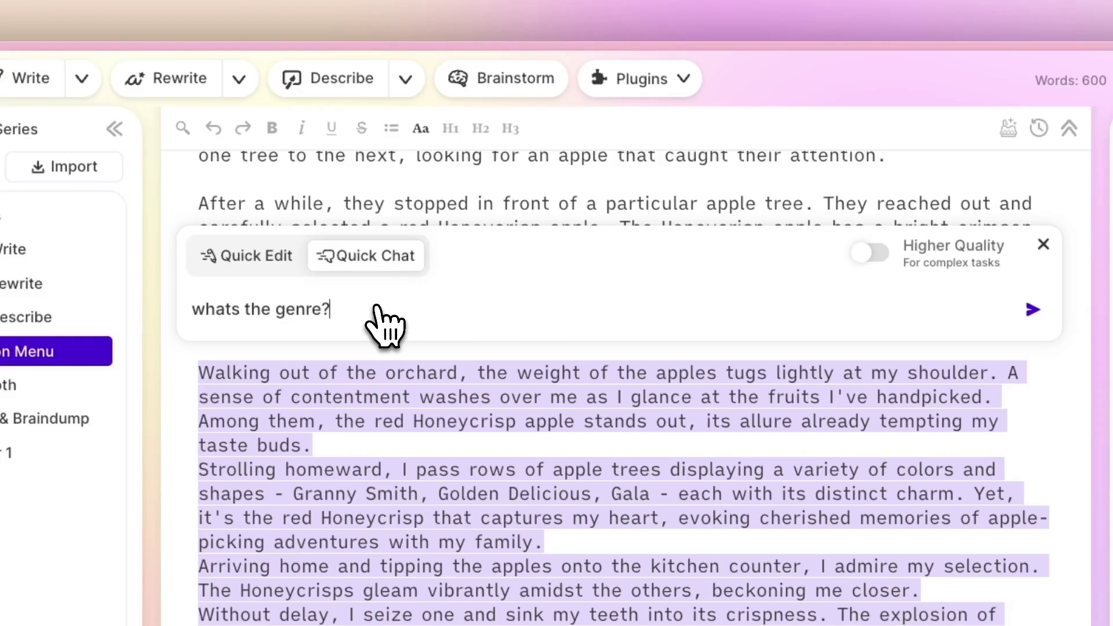
pyautogui.press('Return')
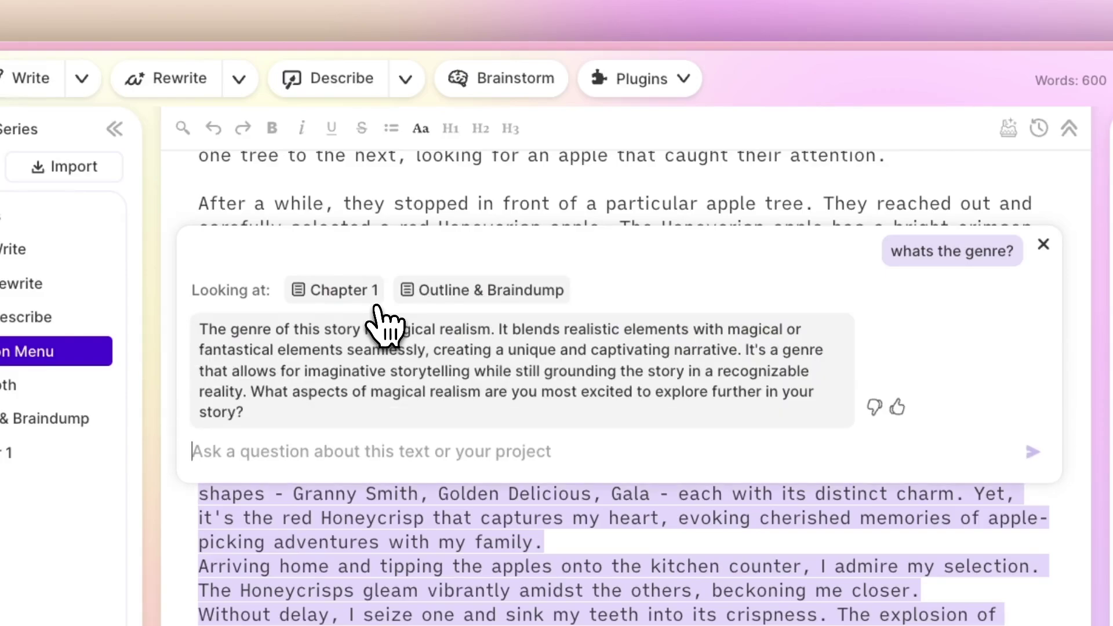
# - Ask Quick Chat 'who's narrating this?', then close the chat
pyautogui.write("who's nar")
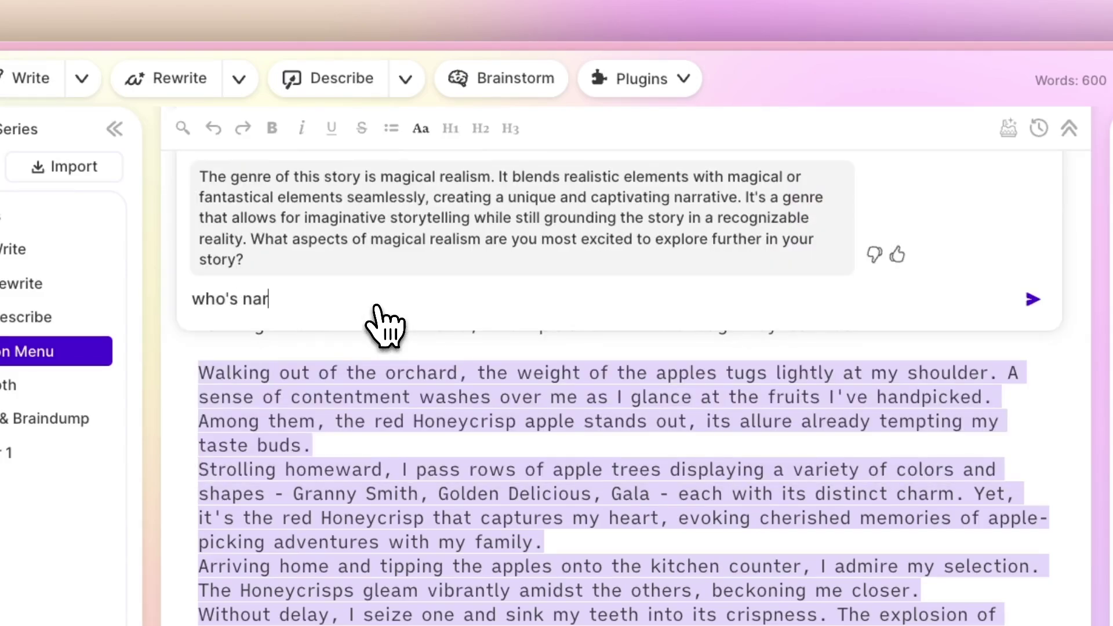
pyautogui.write('rating this?')
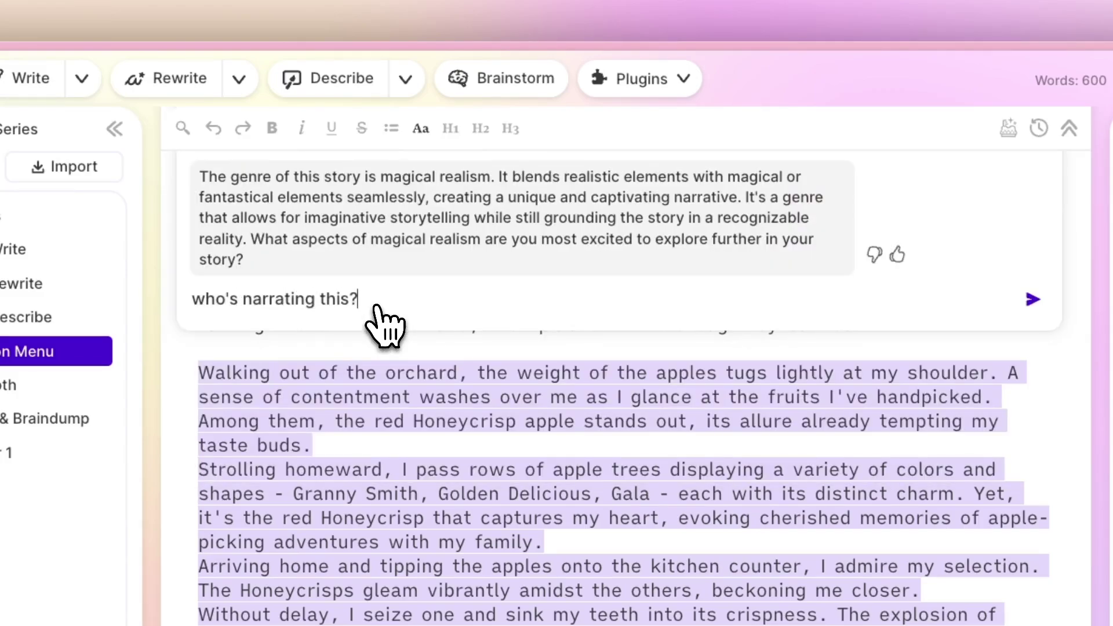
pyautogui.press('Return')
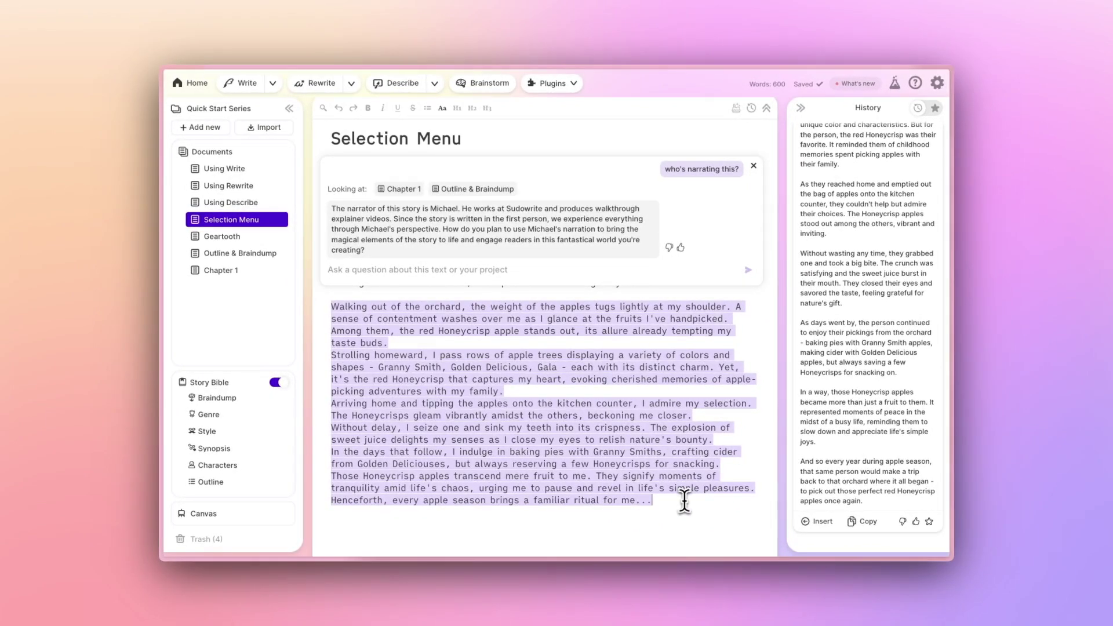
pyautogui.click(753, 166)
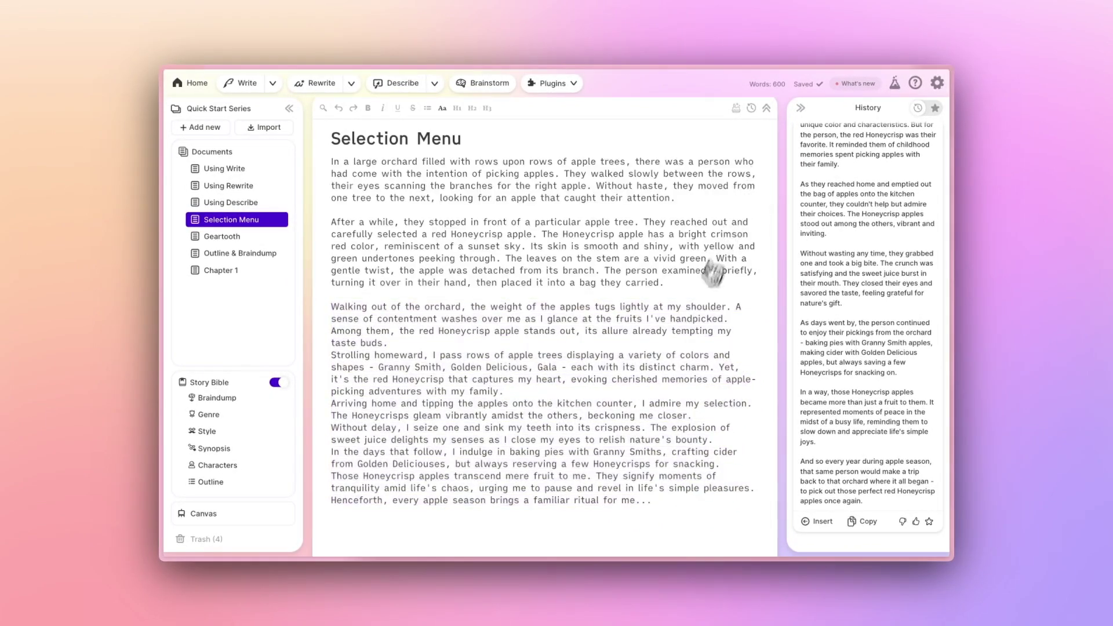
pyautogui.moveTo(651, 501); pyautogui.dragTo(329, 306)
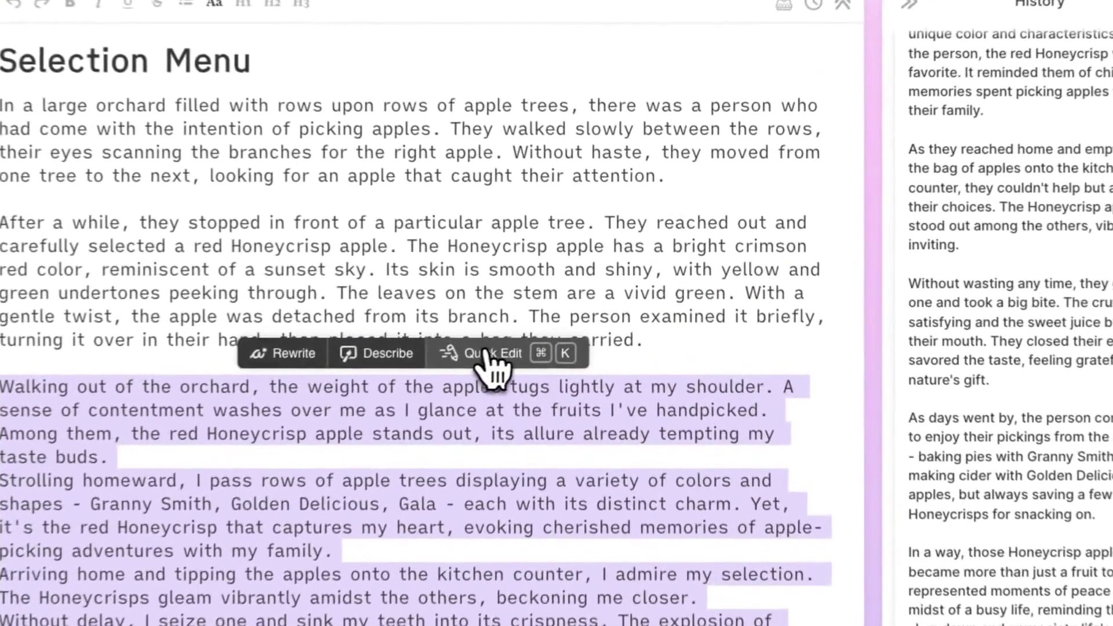
pyautogui.click(582, 301)
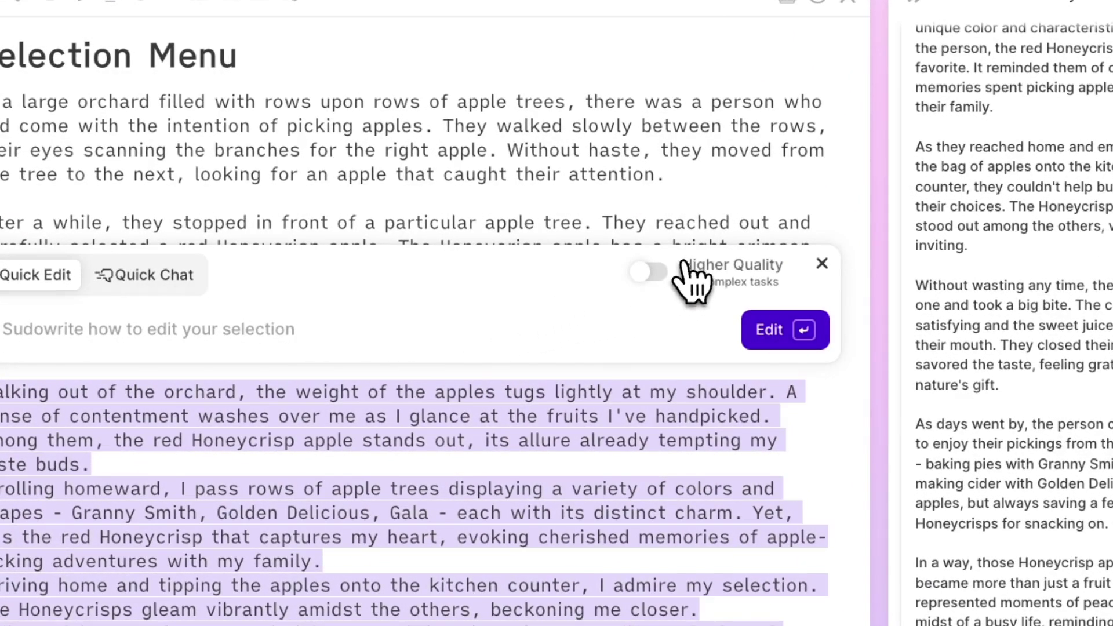
pyautogui.click(650, 272)
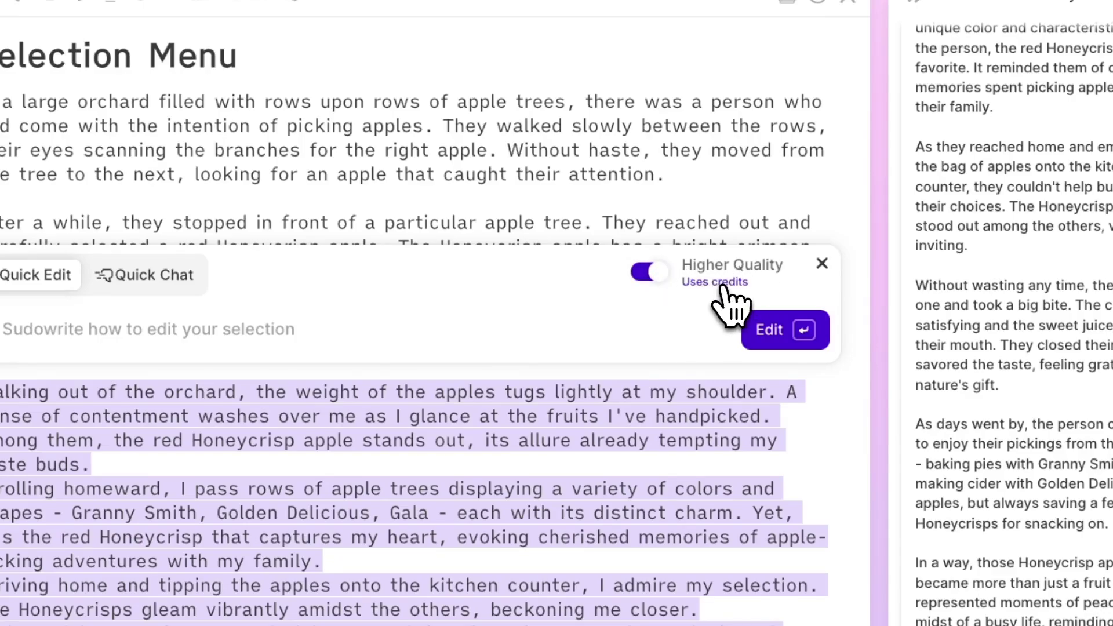
pyautogui.click(660, 277)
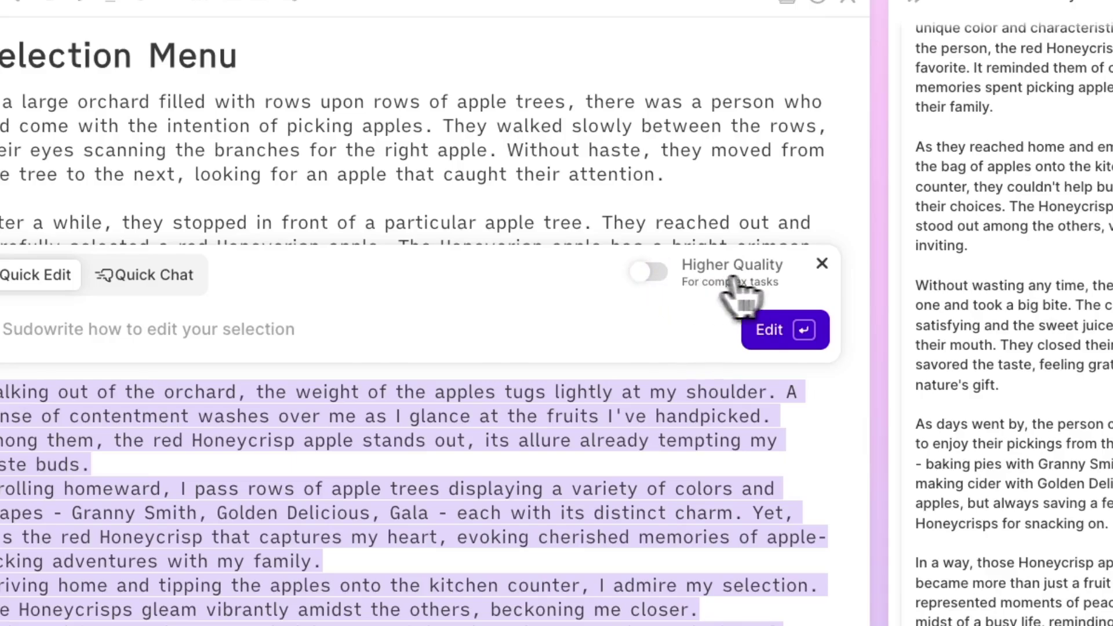